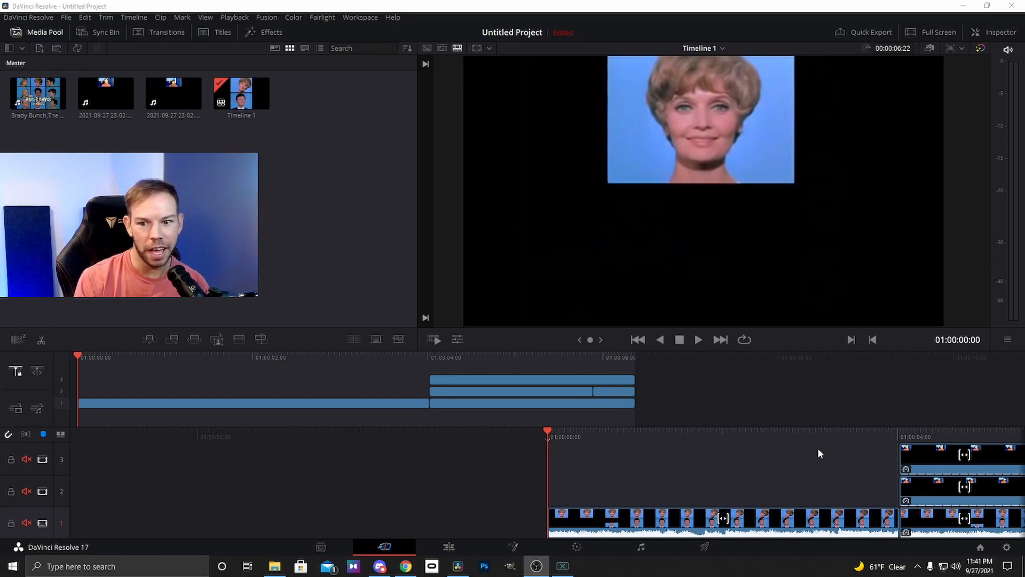
In the first timeline clip's attributes, set the right audio channel's source to Embedded Channel 1 and apply the change
{"action": "left_click", "coordinate": [700, 340]}
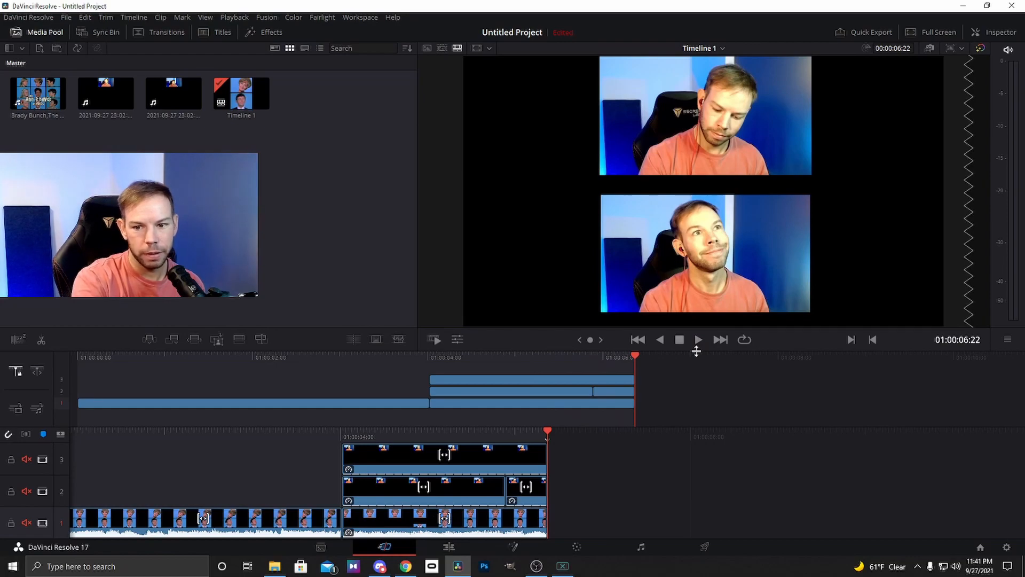
{"action": "key", "text": "Home"}
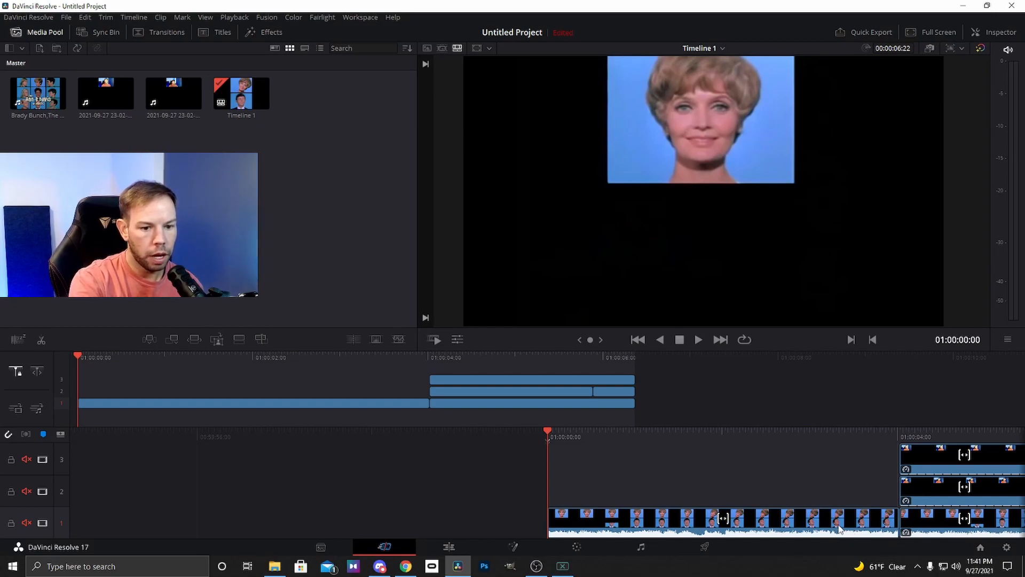
{"action": "right_click", "coordinate": [806, 524]}
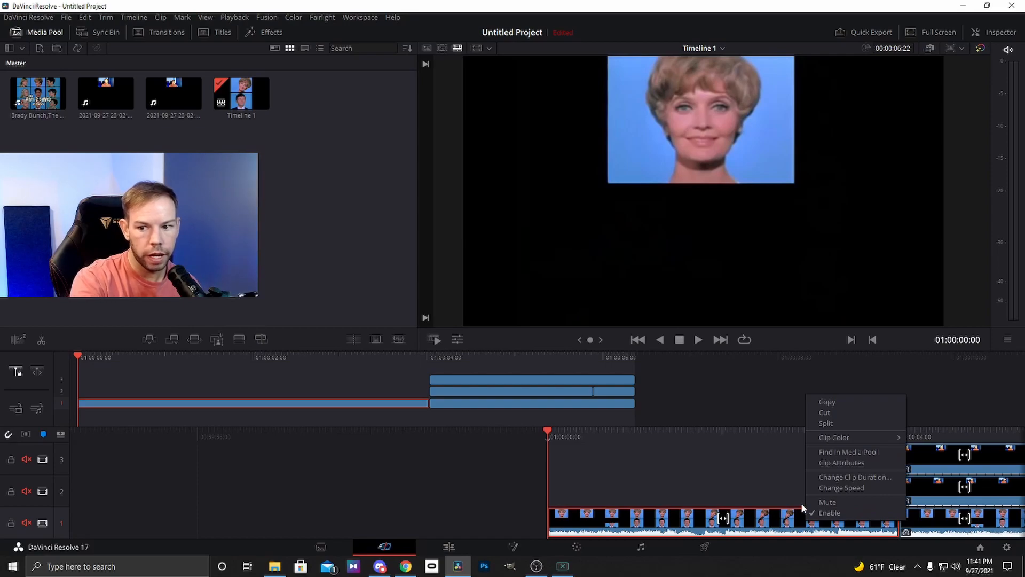
{"action": "left_click", "coordinate": [829, 464]}
{"action": "left_click", "coordinate": [486, 186]}
{"action": "left_click", "coordinate": [481, 227]}
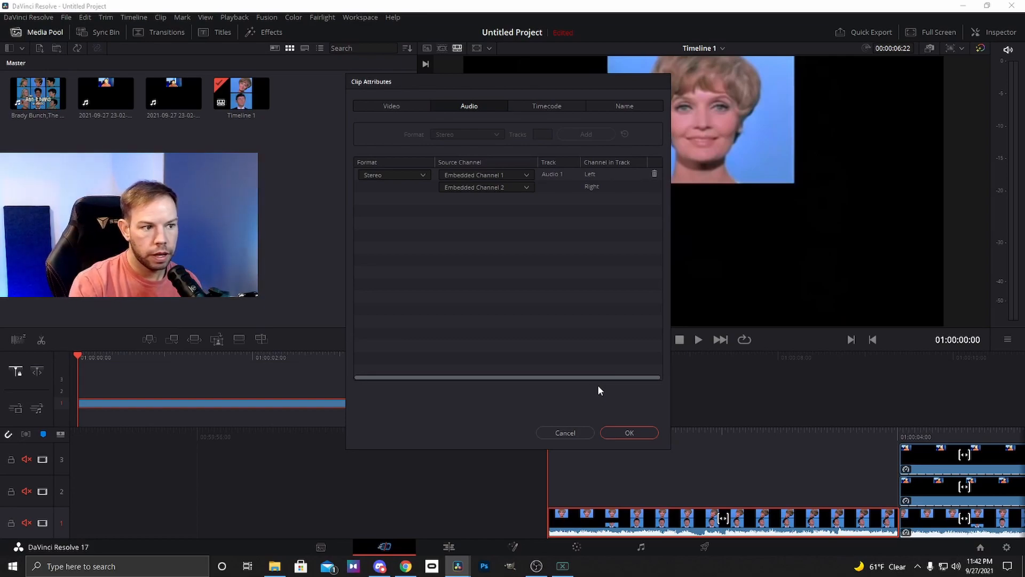
{"action": "left_click", "coordinate": [502, 188]}
{"action": "left_click", "coordinate": [492, 210]}
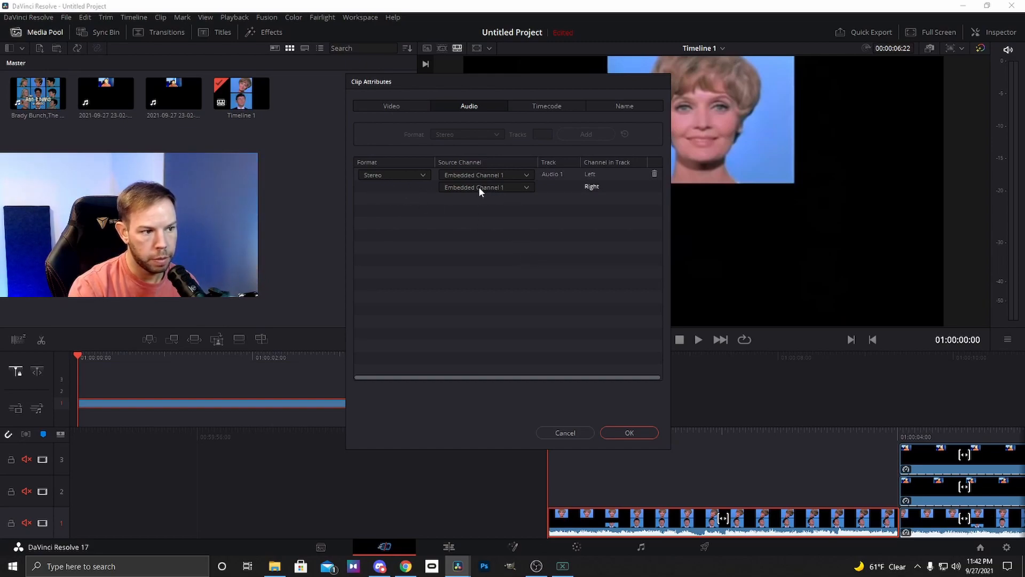
{"action": "left_click", "coordinate": [630, 432]}
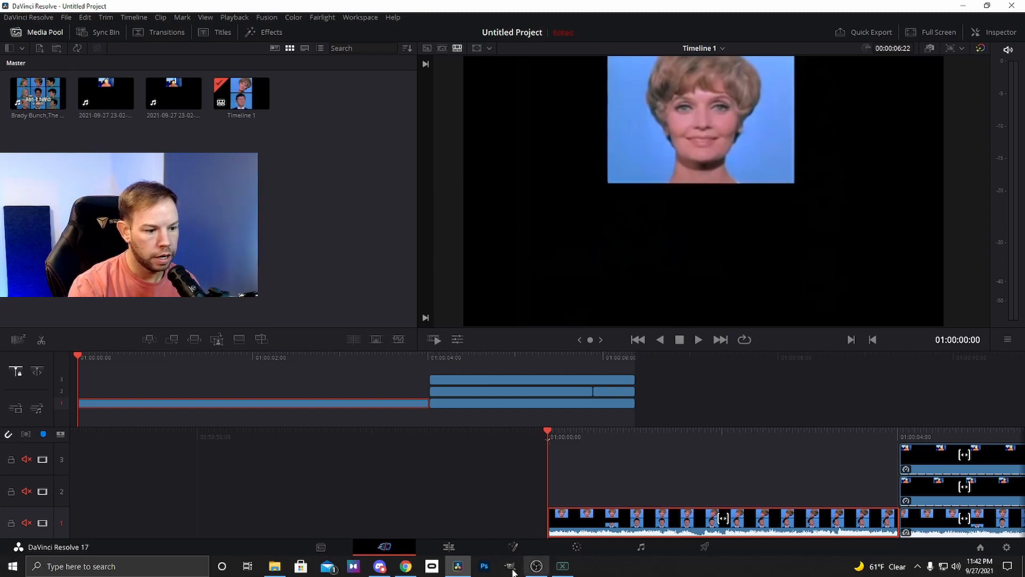
Normalize the audio level of the second Brady Bunch clip on Audio 1 using Sample Peak Program with a 0.0 dBFS target
{"action": "left_click", "coordinate": [448, 548]}
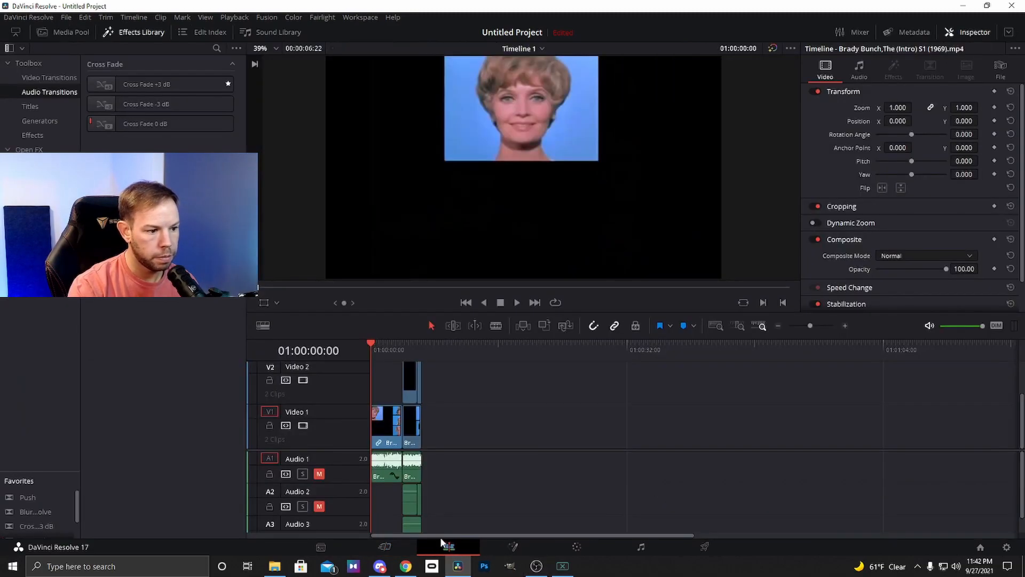
{"action": "right_click", "coordinate": [410, 470]}
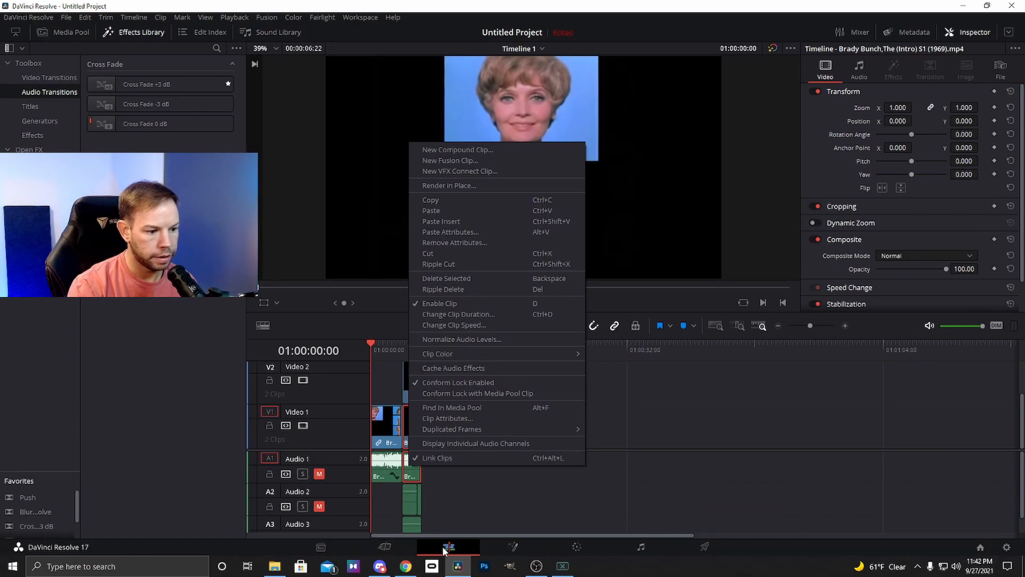
{"action": "left_click", "coordinate": [443, 339]}
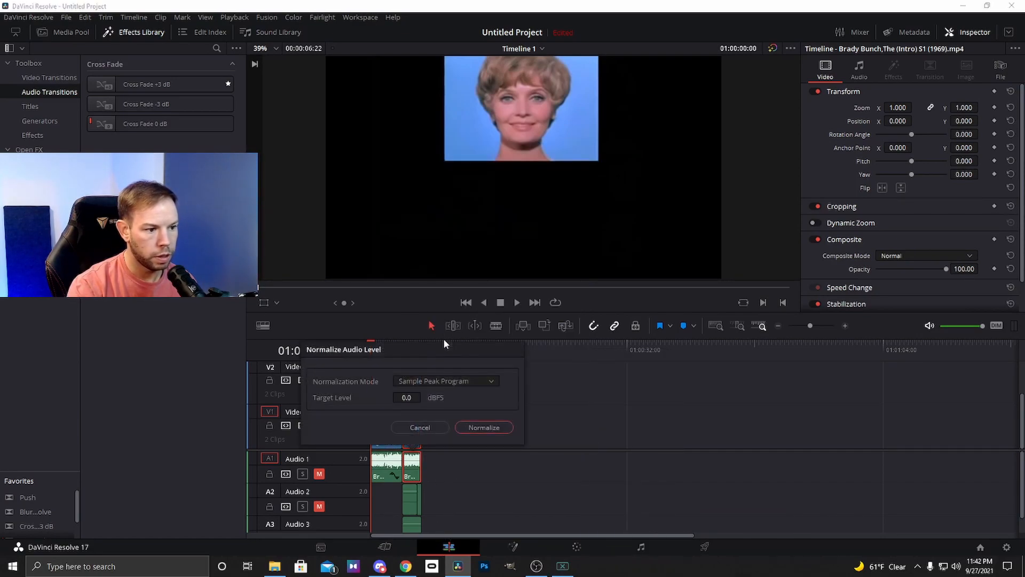
{"action": "left_click", "coordinate": [470, 428]}
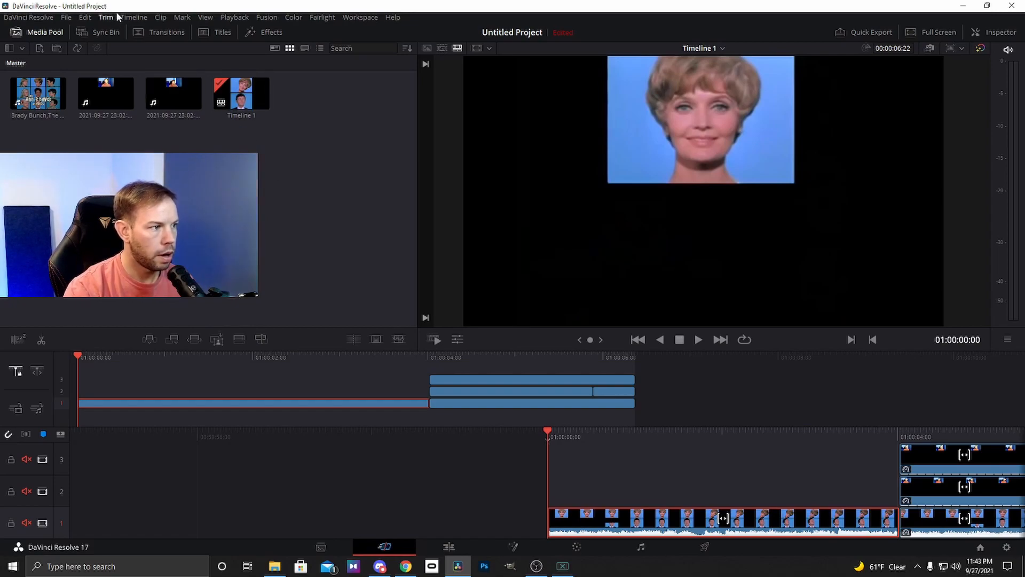
Create a new empty timeline named Timeline 2 with its own settings instead of the project's, at 1080 x 1080 resolution
{"action": "left_click", "coordinate": [85, 17]}
{"action": "left_click", "coordinate": [80, 62]}
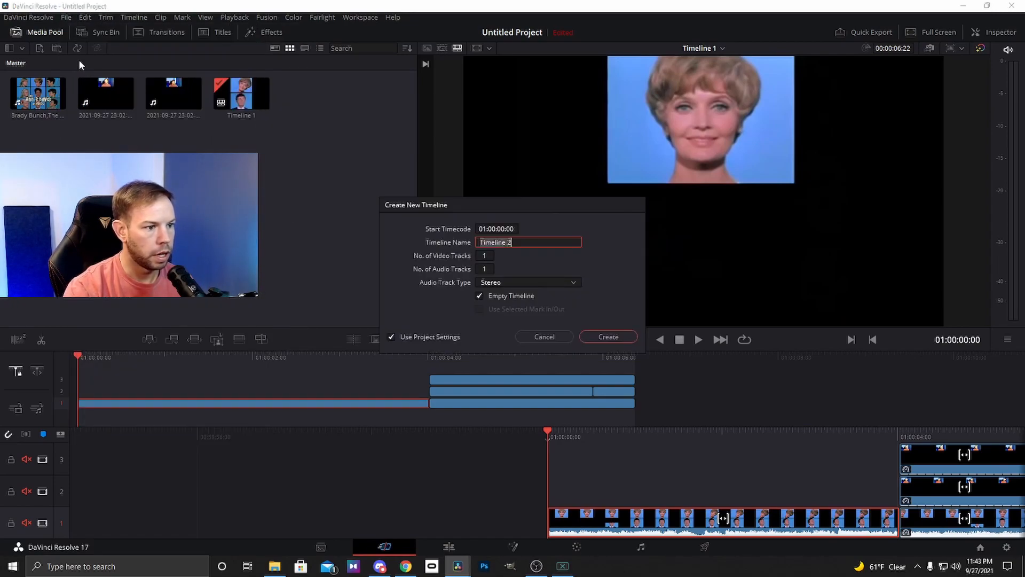
{"action": "left_click", "coordinate": [434, 336]}
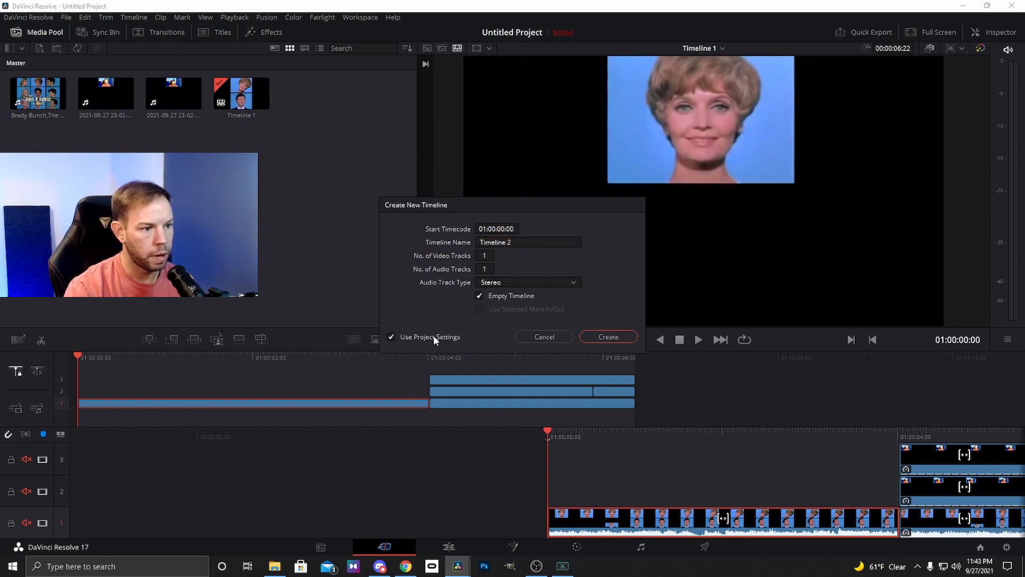
{"action": "left_click", "coordinate": [433, 335]}
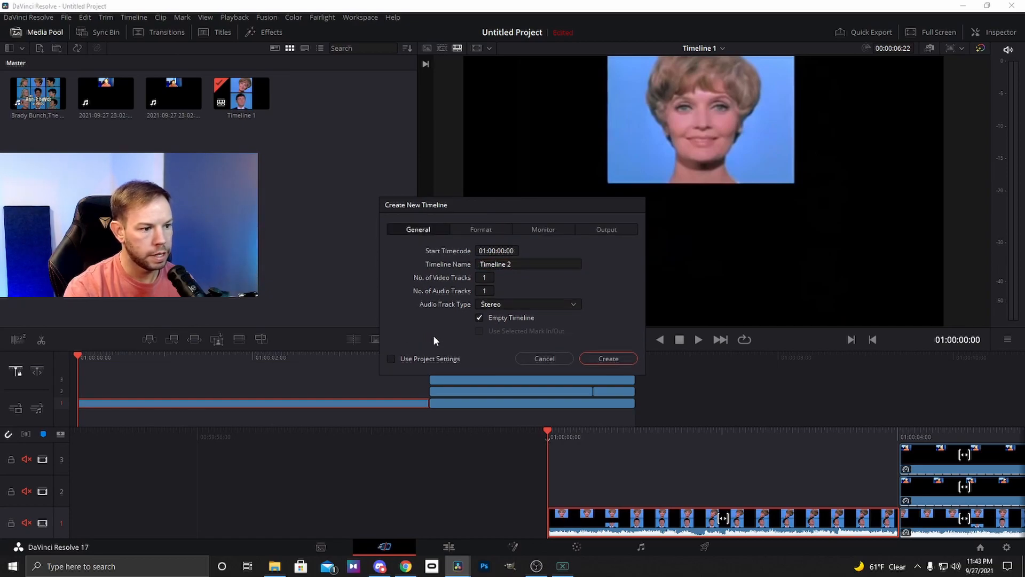
{"action": "left_click", "coordinate": [472, 228]}
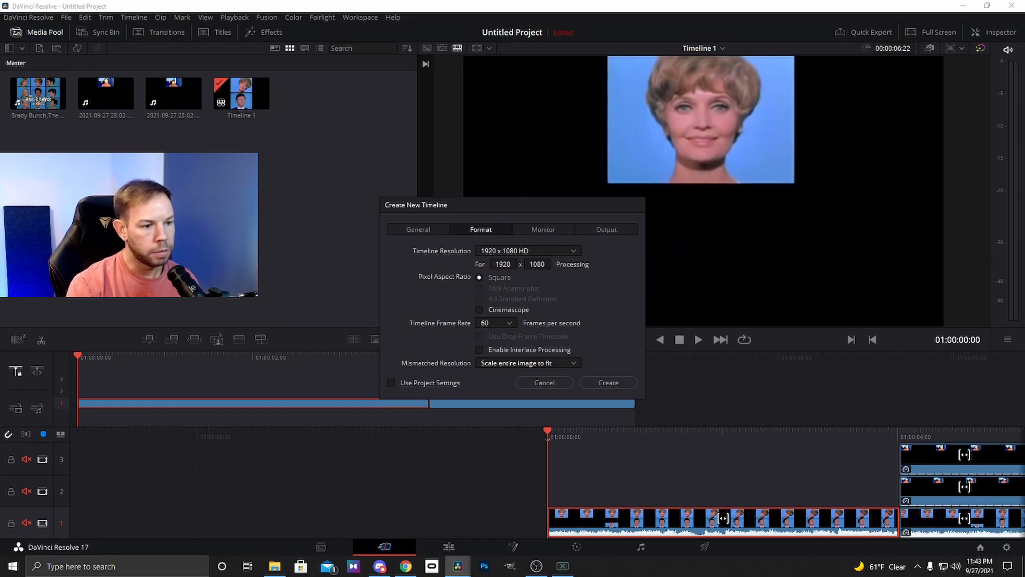
{"action": "left_click_drag", "start_coordinate": [513, 265], "coordinate": [478, 258]}
{"action": "type", "text": "1080"}
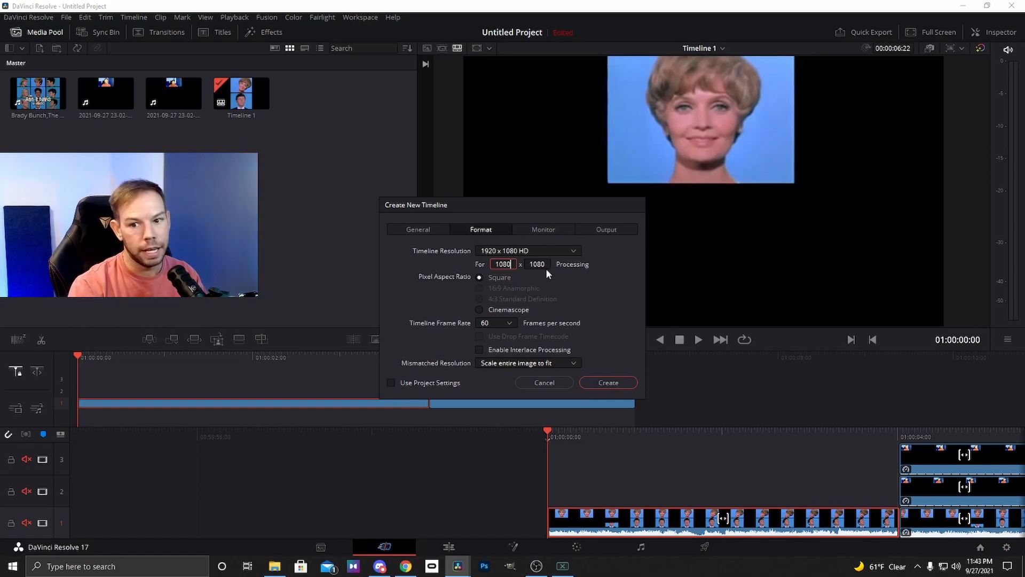
{"action": "left_click", "coordinate": [613, 383]}
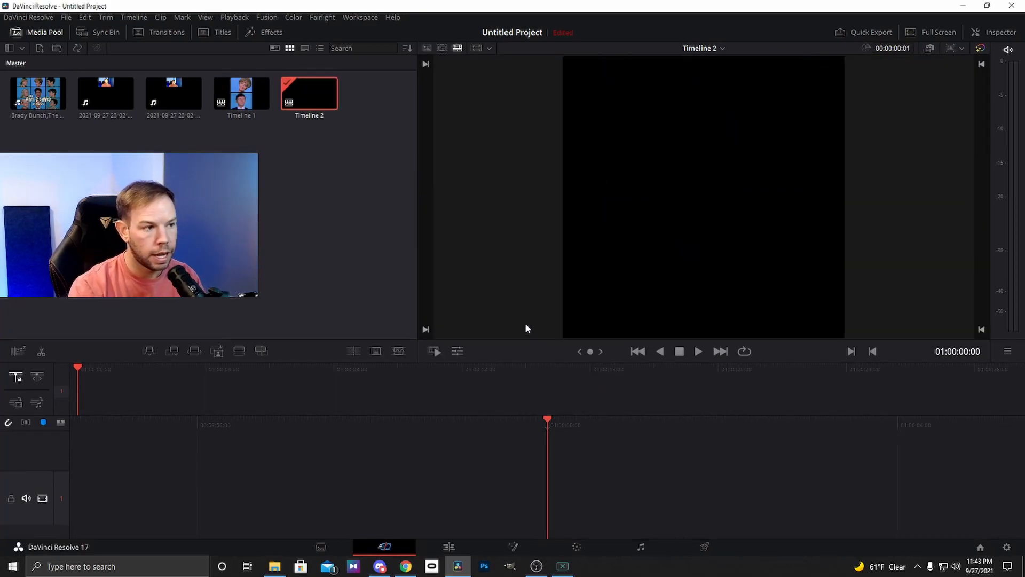
Place Timeline 1 at the start of the new timeline and split it at 01:00:04:00
{"action": "left_click", "coordinate": [247, 93]}
{"action": "left_click_drag", "start_coordinate": [247, 93], "coordinate": [560, 465]}
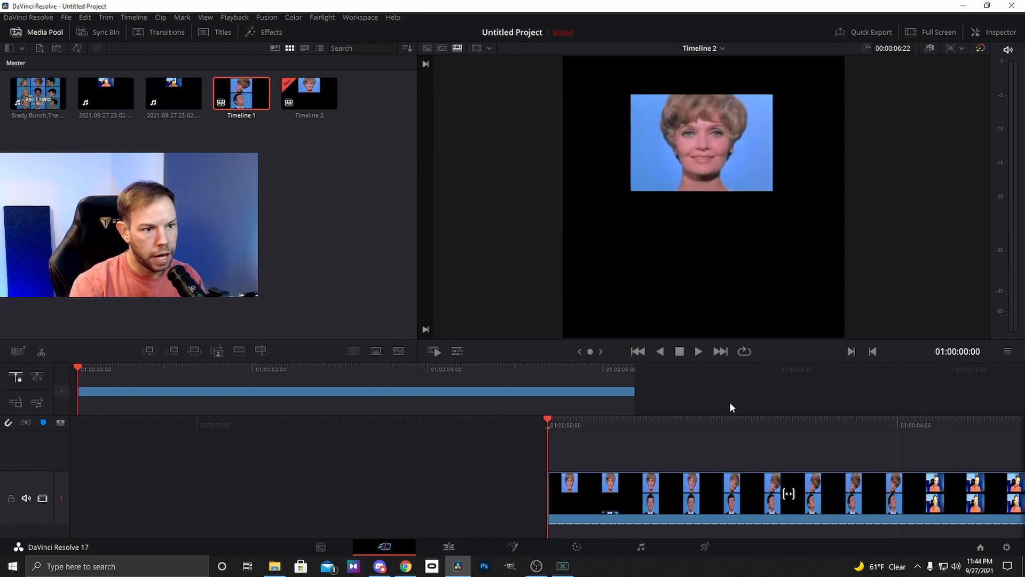
{"action": "key", "text": "space"}
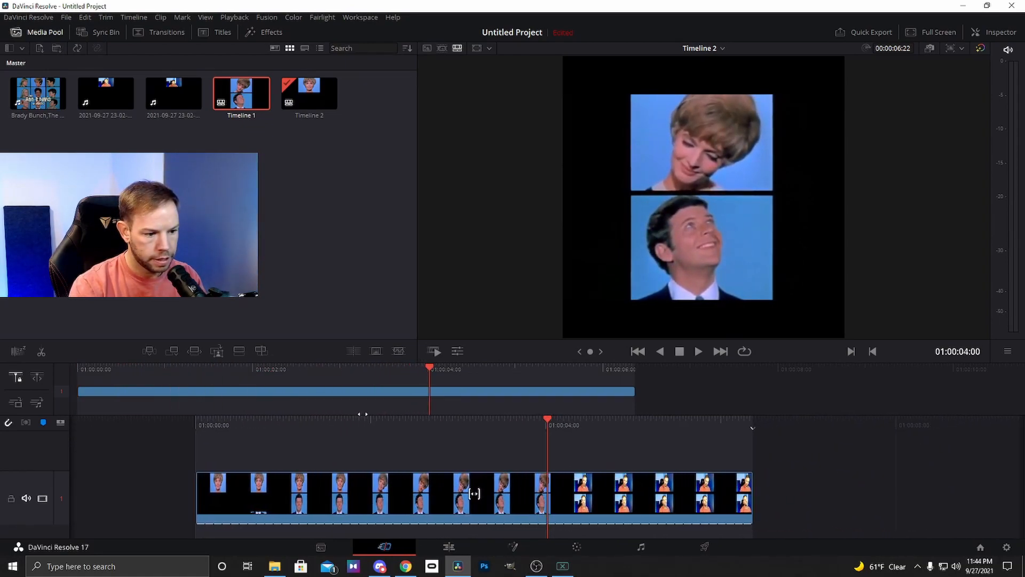
{"action": "right_click", "coordinate": [512, 482]}
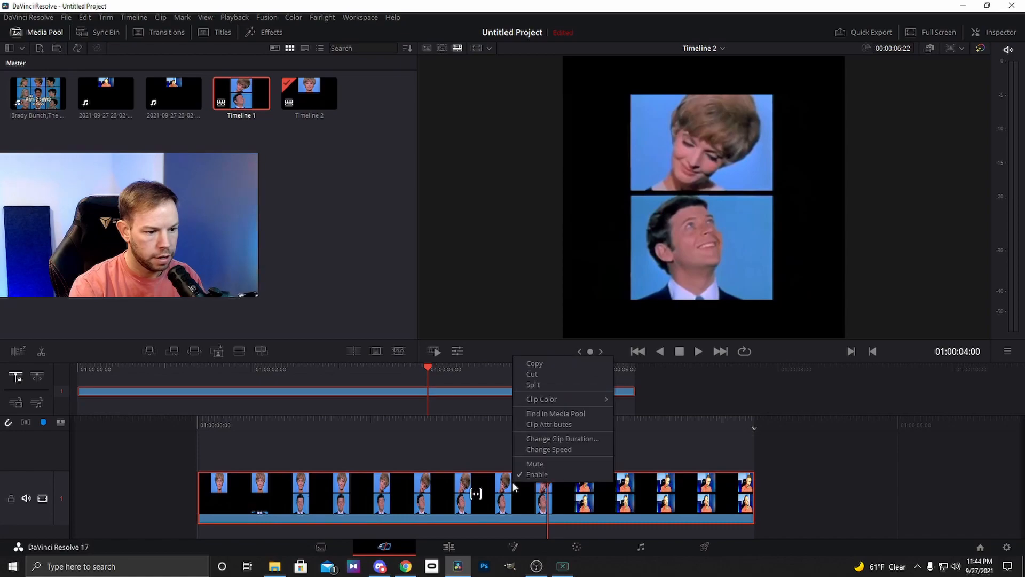
{"action": "left_click", "coordinate": [543, 383]}
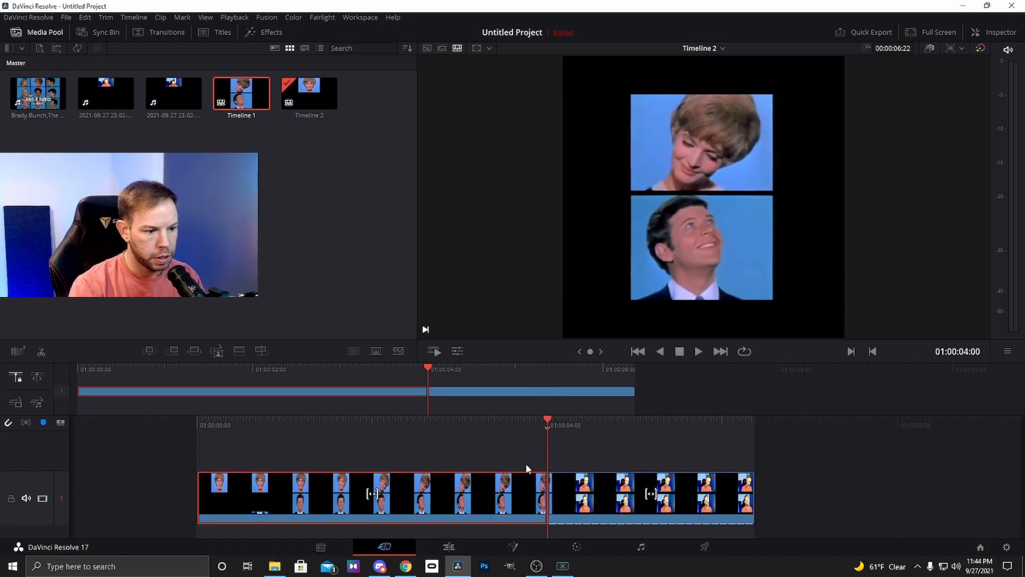
Enlarge the first clip to a zoom of 1.440, shift its Y position to -29, and play it to check the framing
{"action": "key", "text": "Home"}
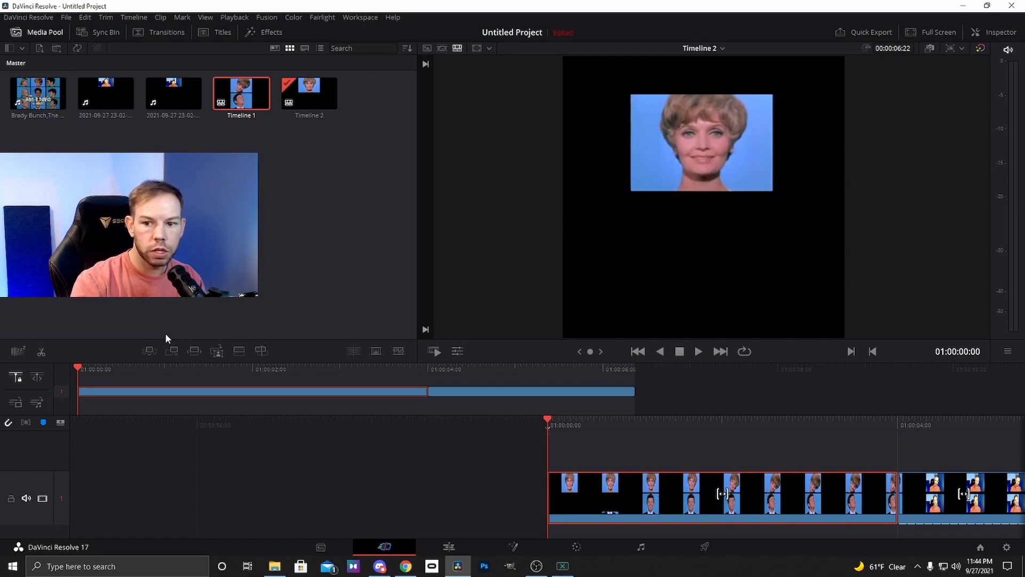
{"action": "left_click", "coordinate": [1004, 33]}
{"action": "left_click_drag", "start_coordinate": [898, 108], "coordinate": [953, 121]}
{"action": "left_click_drag", "start_coordinate": [893, 107], "coordinate": [902, 107]}
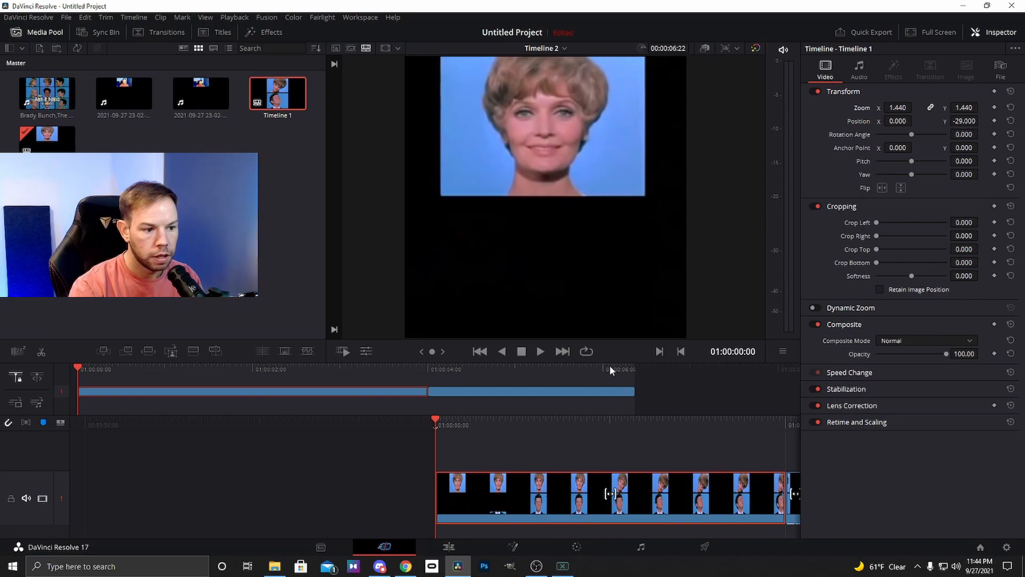
{"action": "left_click", "coordinate": [540, 352]}
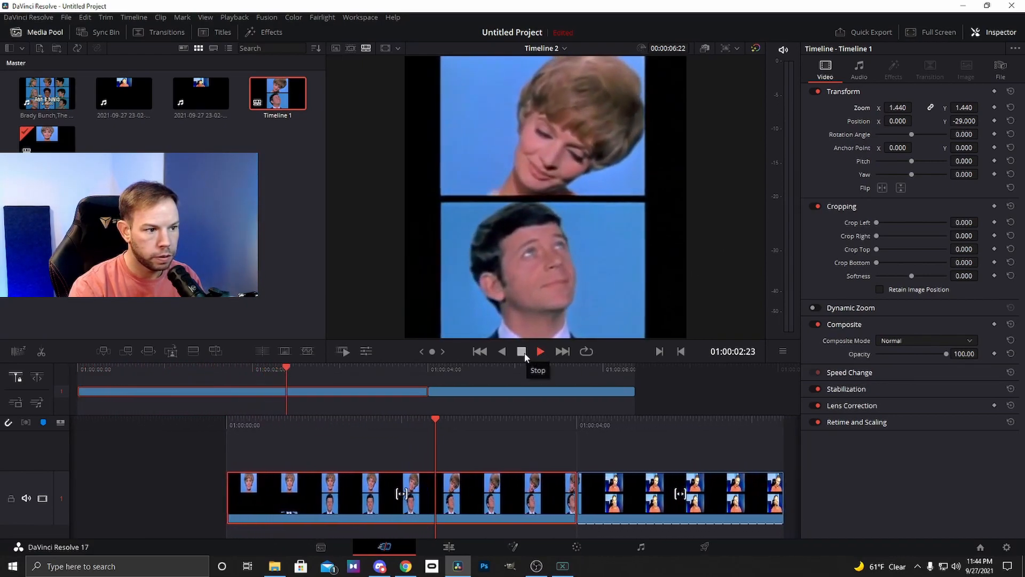
{"action": "left_click", "coordinate": [522, 354]}
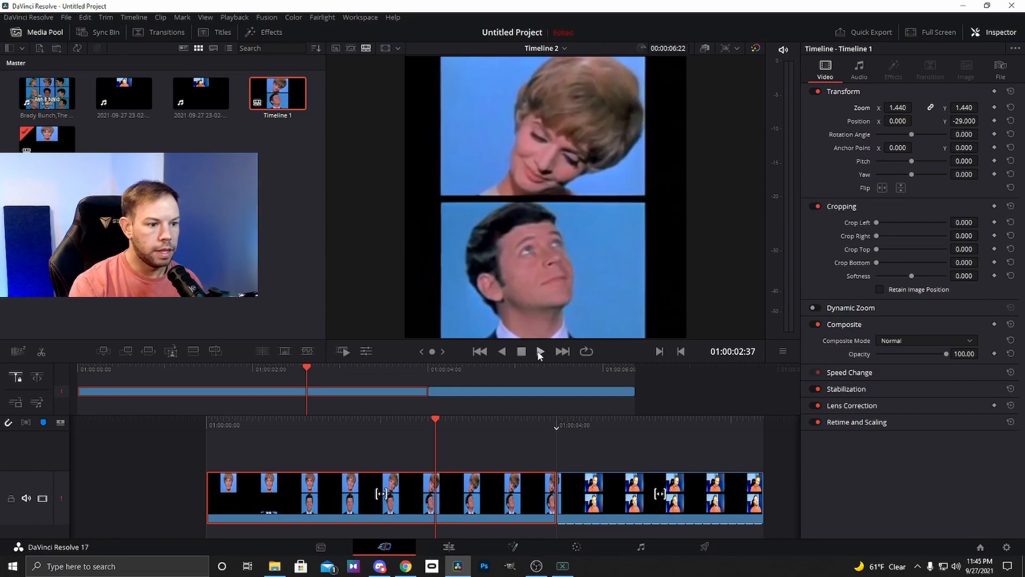
Enlarge the second clip to a zoom of 1.880, shift its Y position to -24, and play the timeline from the start
{"action": "left_click", "coordinate": [540, 352]}
{"action": "left_click", "coordinate": [523, 352]}
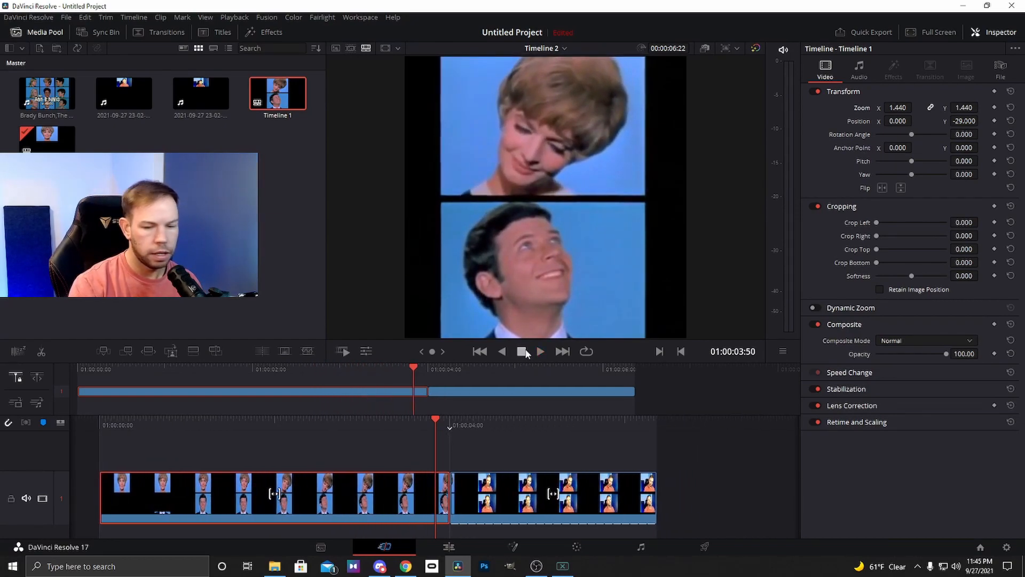
{"action": "mouse_move", "coordinate": [393, 420]}
{"action": "left_mouse_down"}
{"action": "mouse_move", "coordinate": [342, 420]}
{"action": "mouse_move", "coordinate": [374, 417]}
{"action": "left_mouse_up"}
{"action": "left_click", "coordinate": [502, 494]}
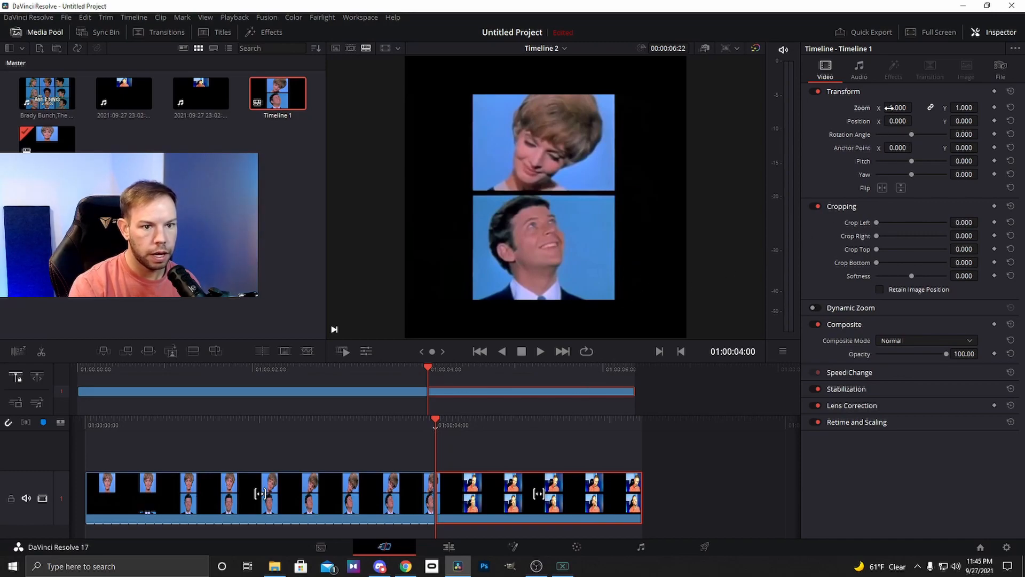
{"action": "left_click_drag", "start_coordinate": [893, 107], "coordinate": [916, 107]}
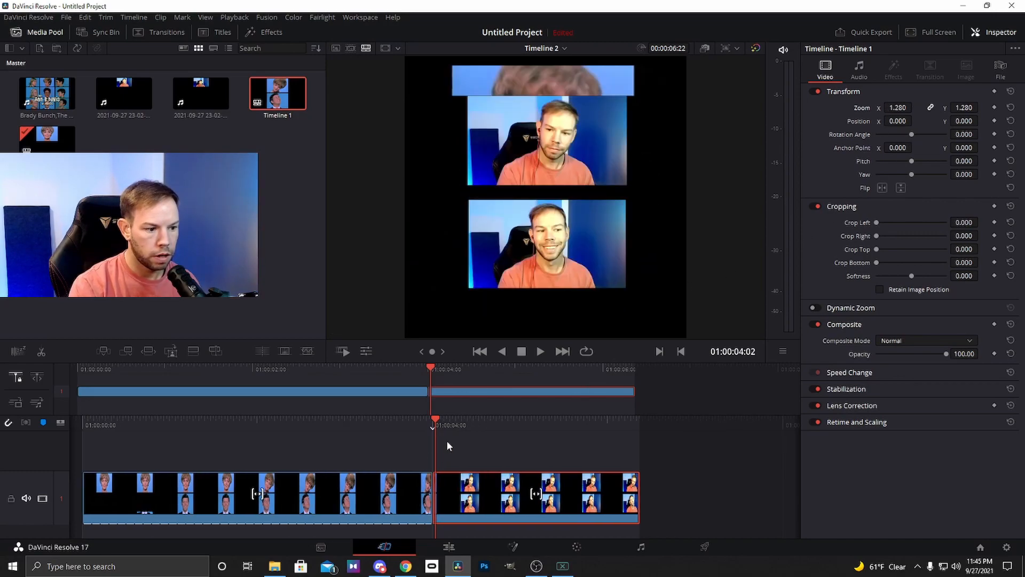
{"action": "left_click_drag", "start_coordinate": [964, 121], "coordinate": [992, 121]}
{"action": "left_click_drag", "start_coordinate": [901, 108], "coordinate": [855, 121]}
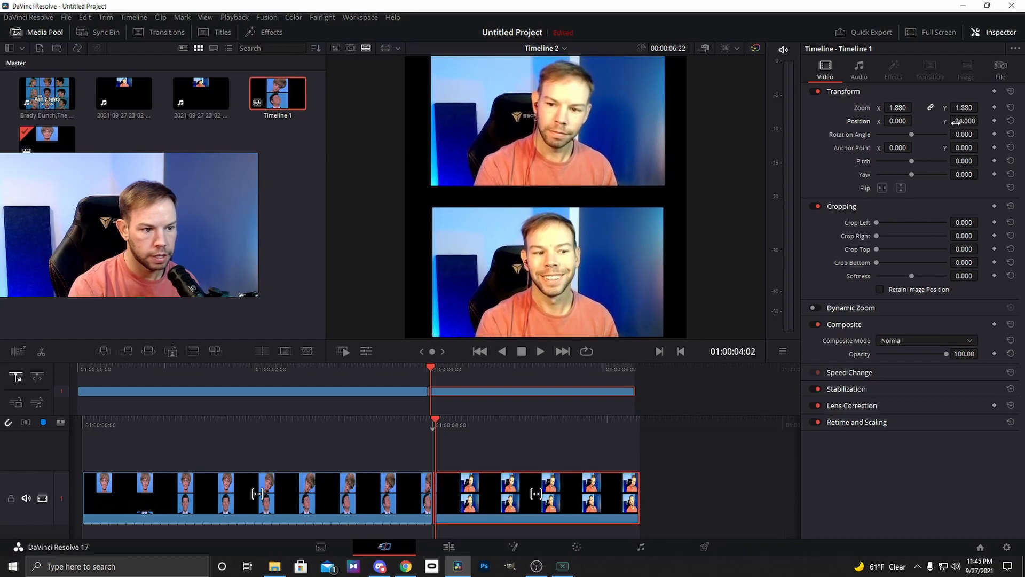
{"action": "left_click_drag", "start_coordinate": [639, 368], "coordinate": [1, 365]}
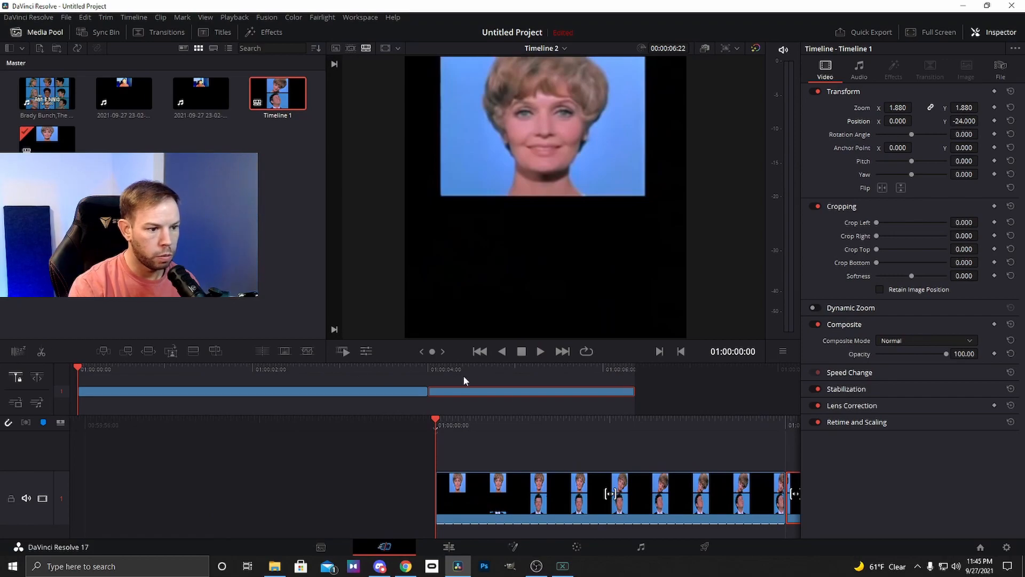
{"action": "left_click", "coordinate": [545, 350]}
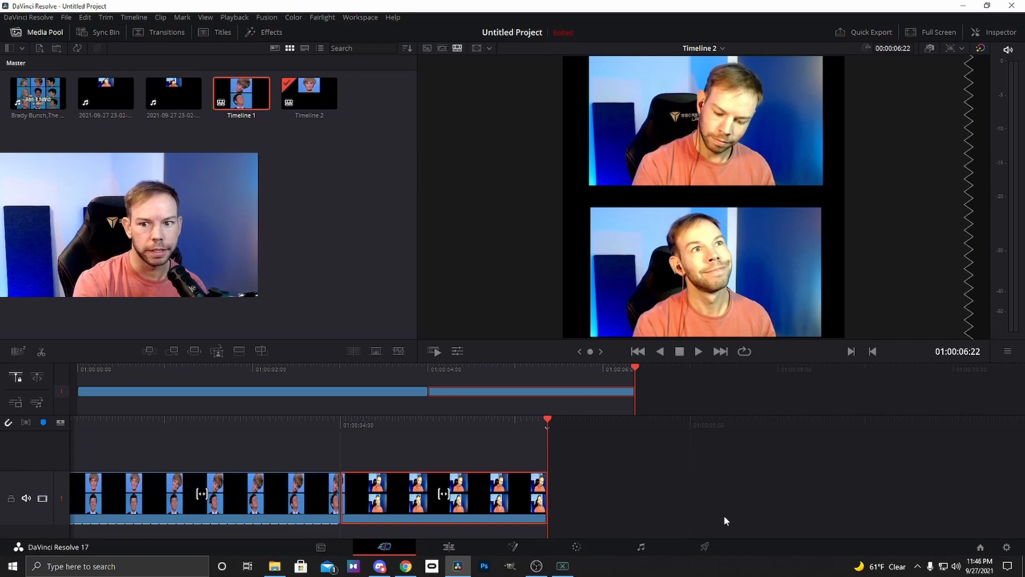
Set up the render with the YouTube 1080p preset and a custom resolution of 1080 x 1080
{"action": "left_click", "coordinate": [704, 549]}
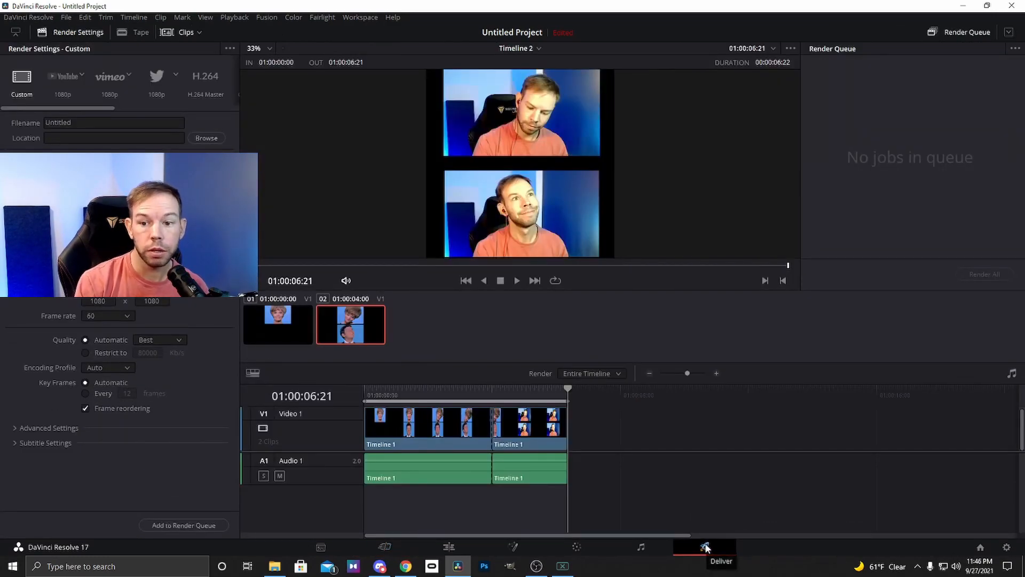
{"action": "left_click", "coordinate": [63, 76]}
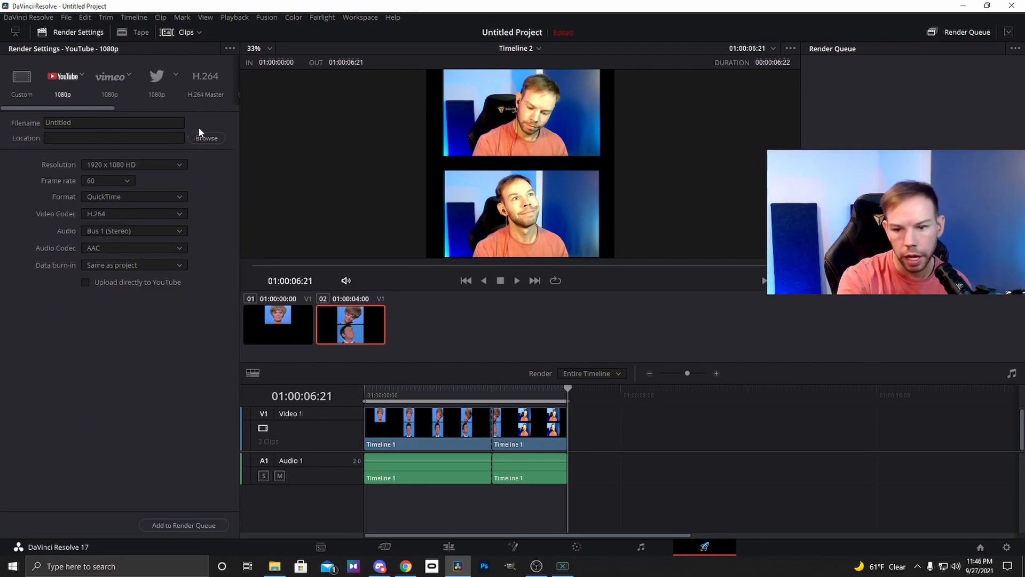
{"action": "left_click", "coordinate": [125, 165]}
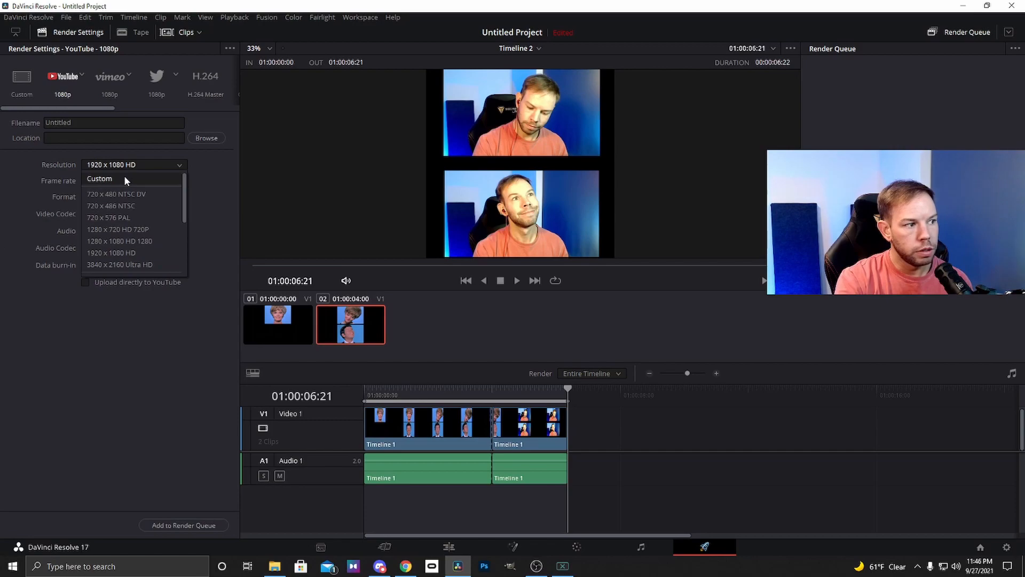
{"action": "left_click", "coordinate": [124, 178]}
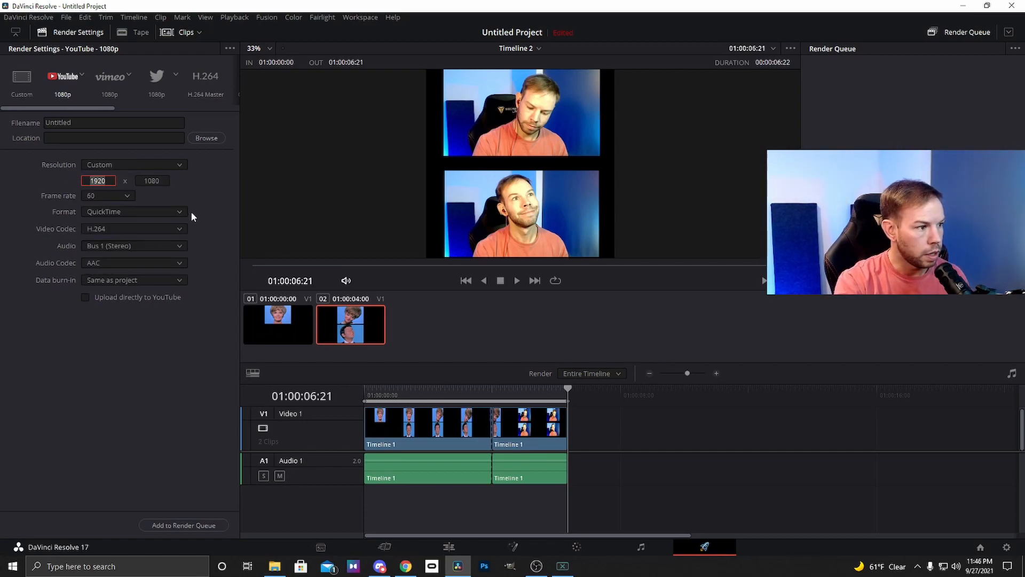
{"action": "type", "text": "1080"}
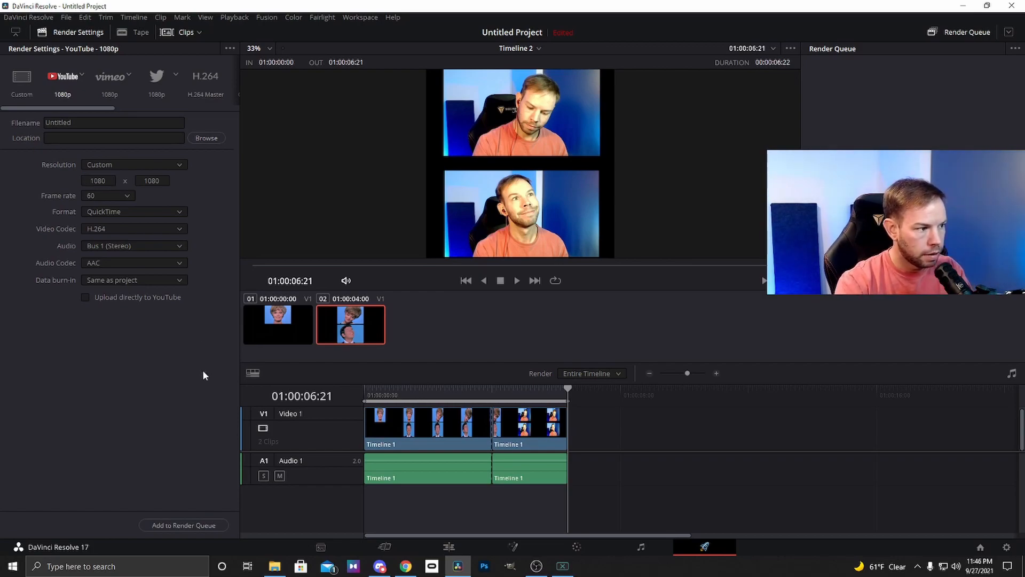
Queue Timeline 2 for output to the Videos folder with the file name Untitled, and render the queued job
{"action": "left_click", "coordinate": [206, 138]}
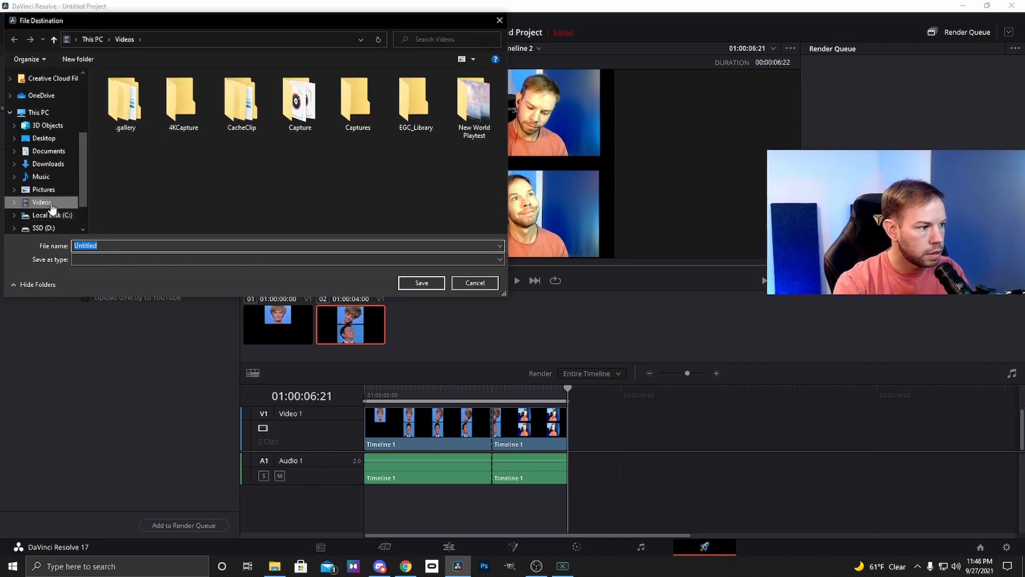
{"action": "scroll", "coordinate": [48, 221], "scroll_direction": "down", "scroll_amount": 1}
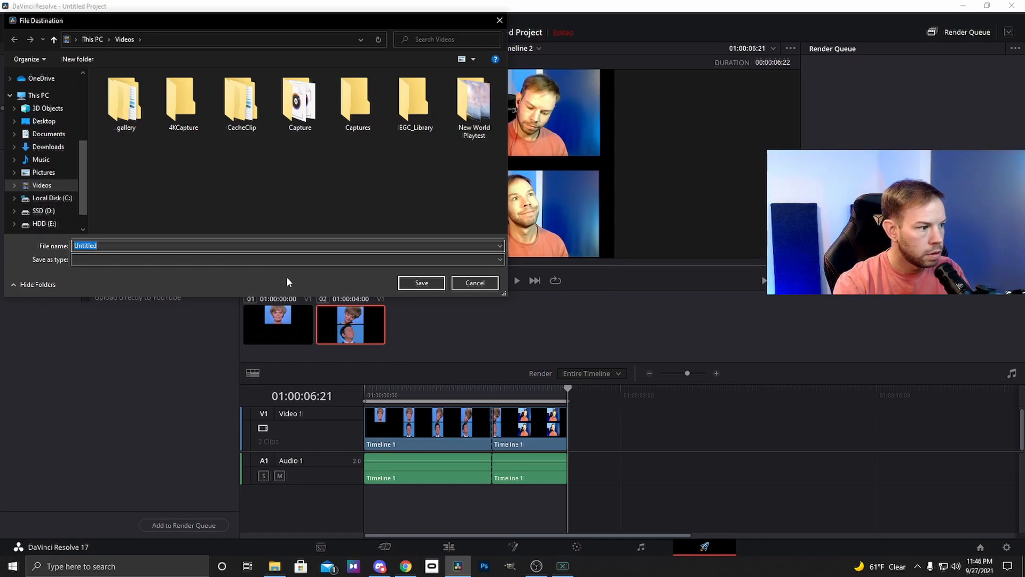
{"action": "key", "text": "Return"}
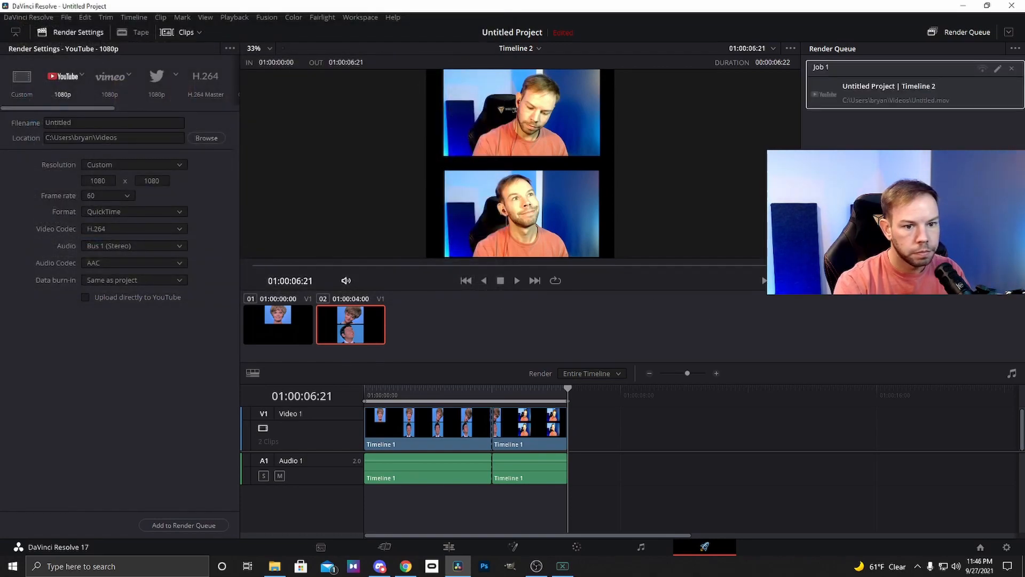
{"action": "left_click", "coordinate": [981, 280]}
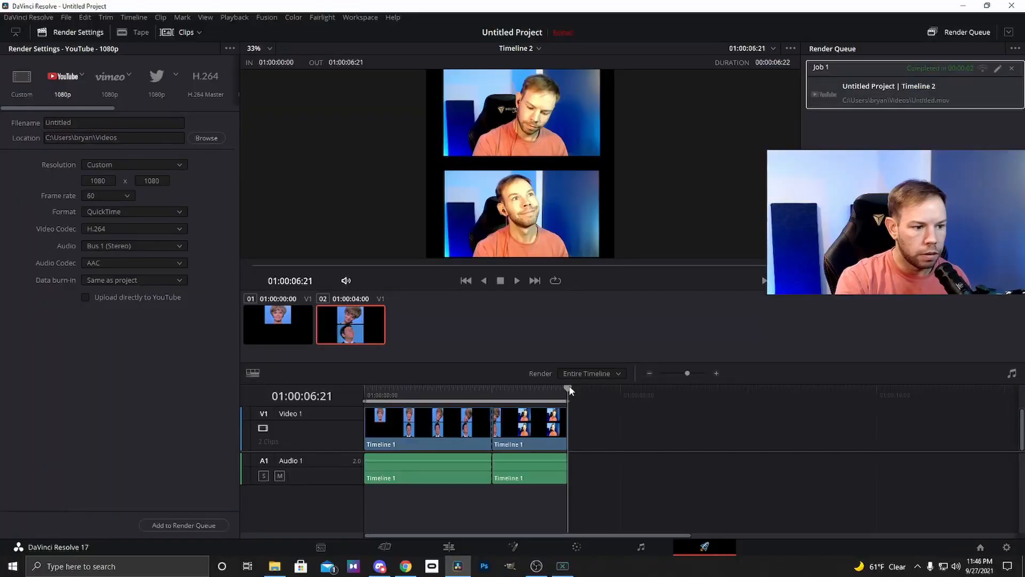
Return to the start of Timeline 2 and play it back to review the finished edit
{"action": "left_click", "coordinate": [435, 388]}
{"action": "key", "text": "Home"}
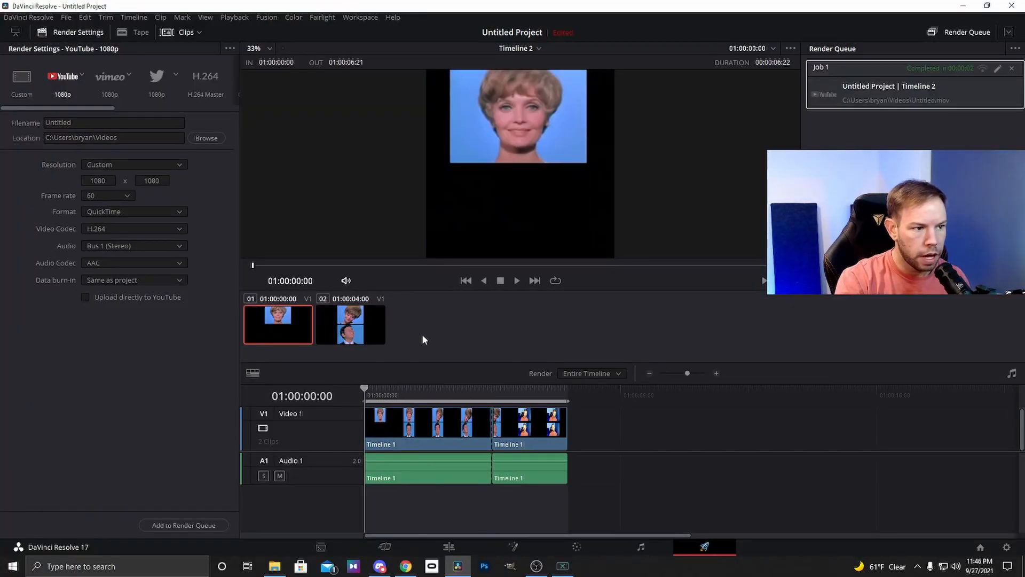
{"action": "left_click", "coordinate": [516, 280]}
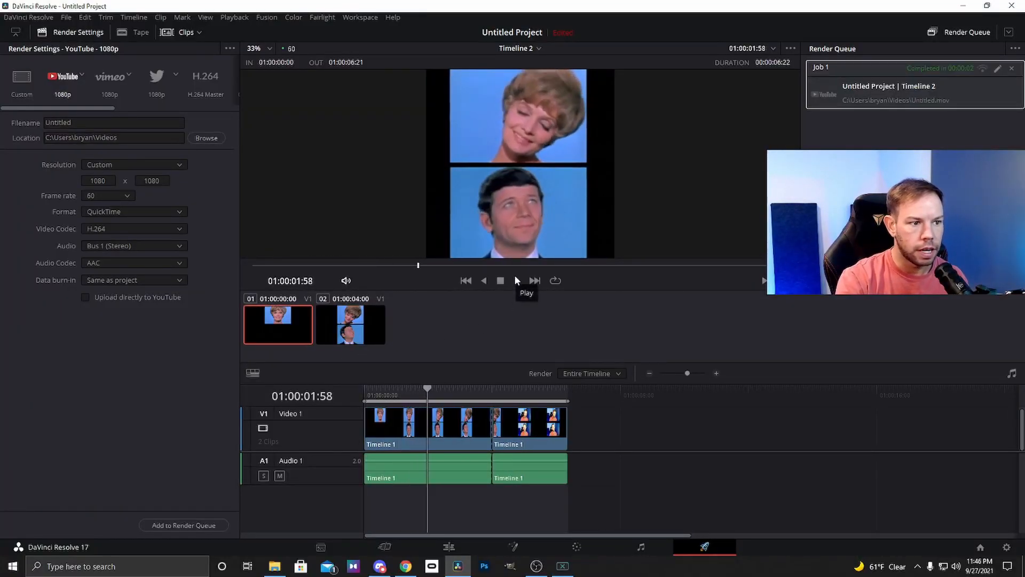